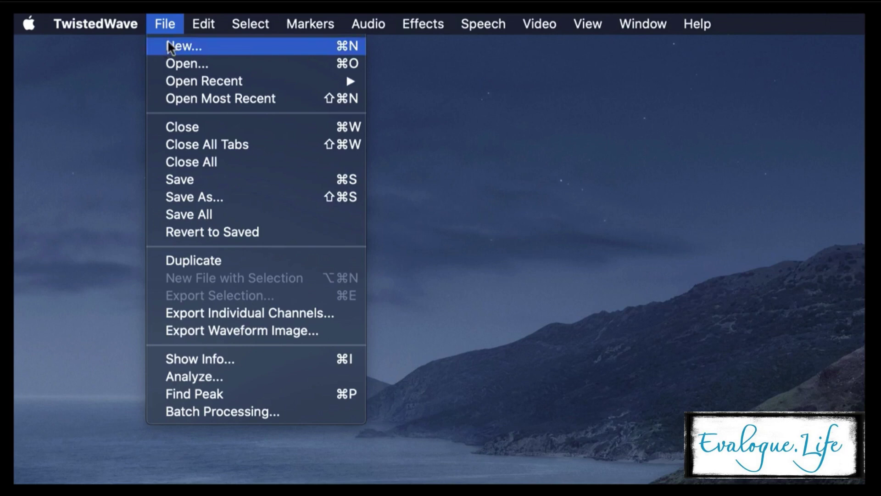
Create a new audio document with 16 Bit depth, a 44,100 Hz sample rate and 2 (Stereo) channels.
left_click(167, 45)
left_click_drag(186, 95, 195, 99)
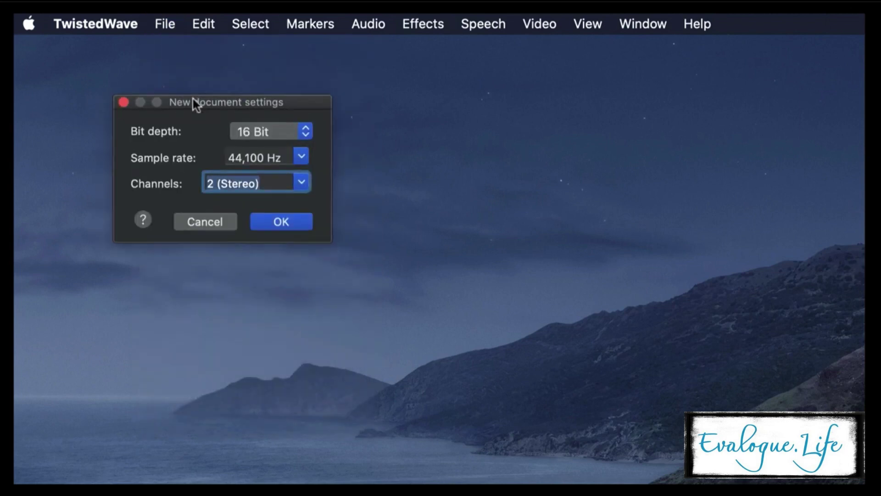
left_click(307, 132)
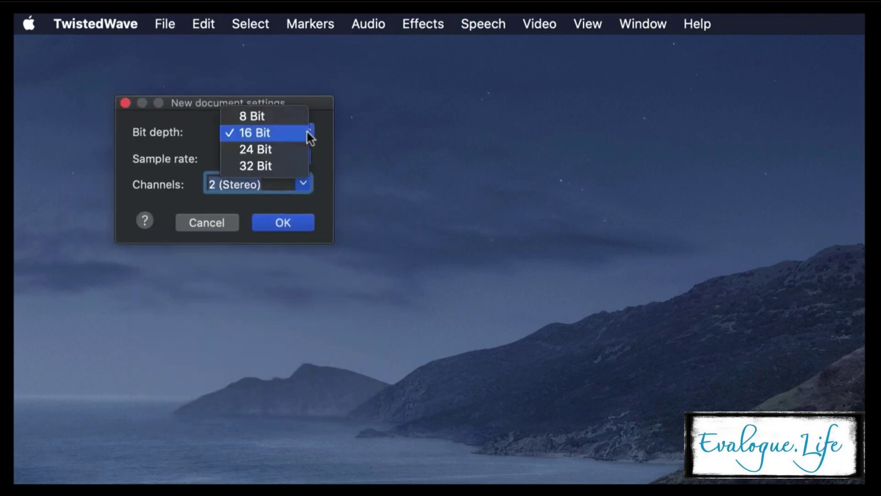
left_click(319, 136)
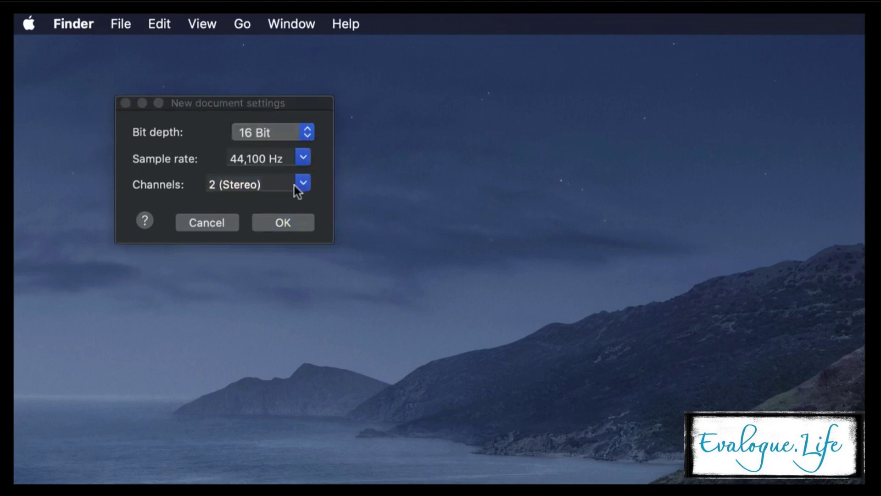
left_click(303, 187)
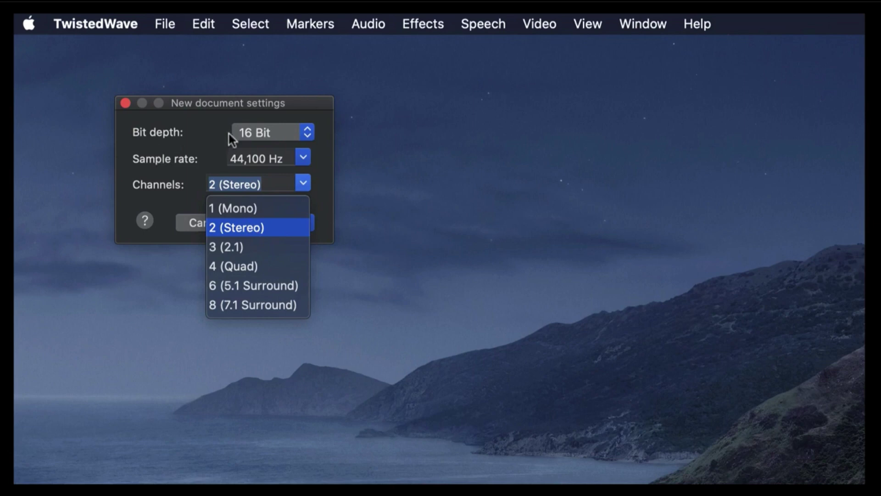
left_click(187, 109)
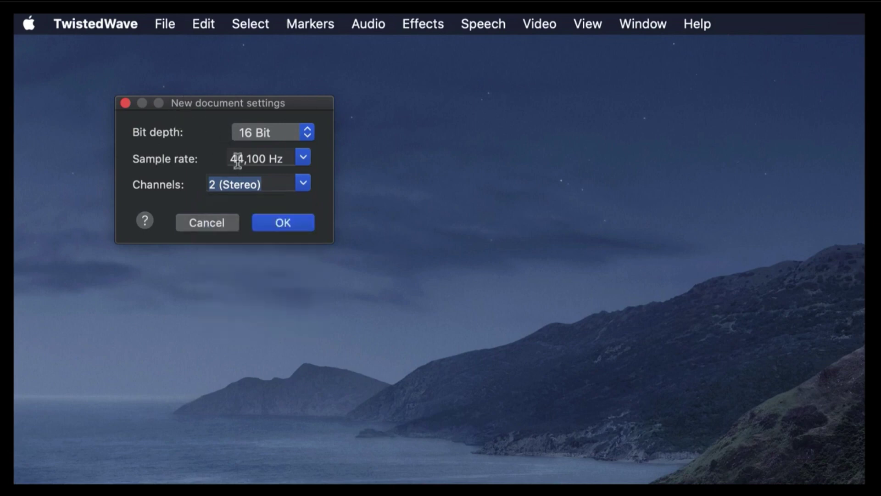
left_click(287, 228)
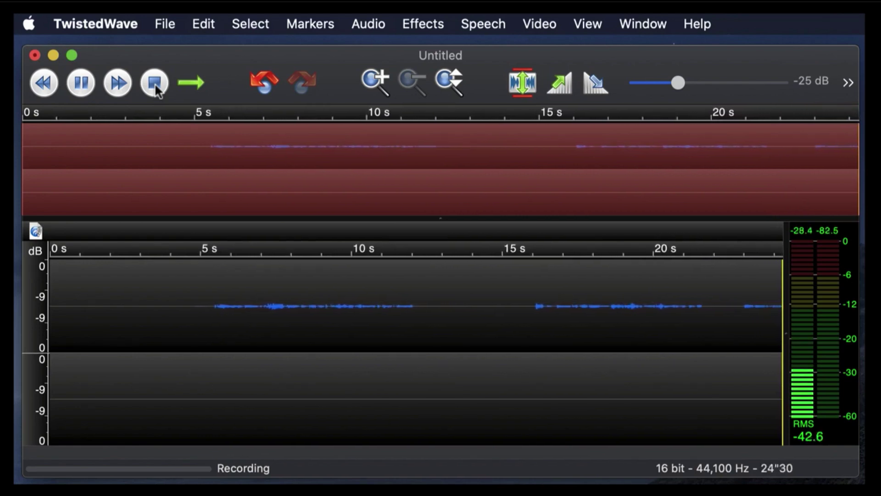
Stop the recording and play back a few seconds from the start of the first phrase, at about 5.5 s.
left_click(155, 84)
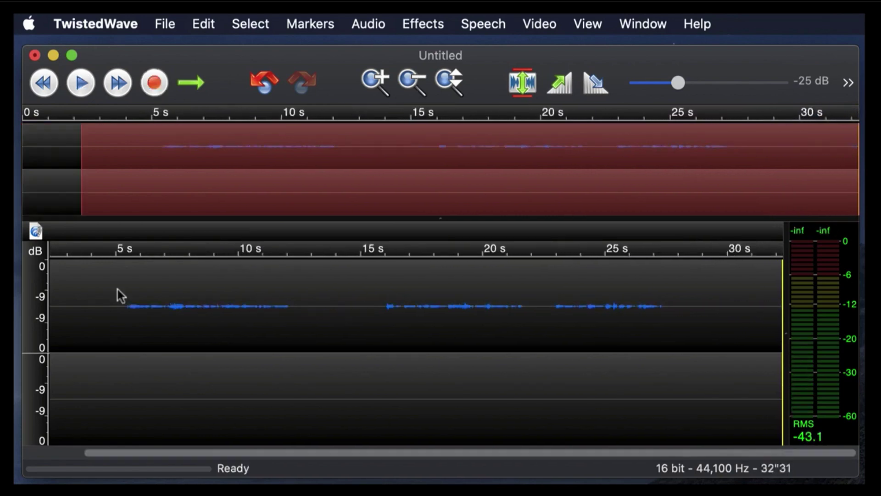
left_click(115, 288)
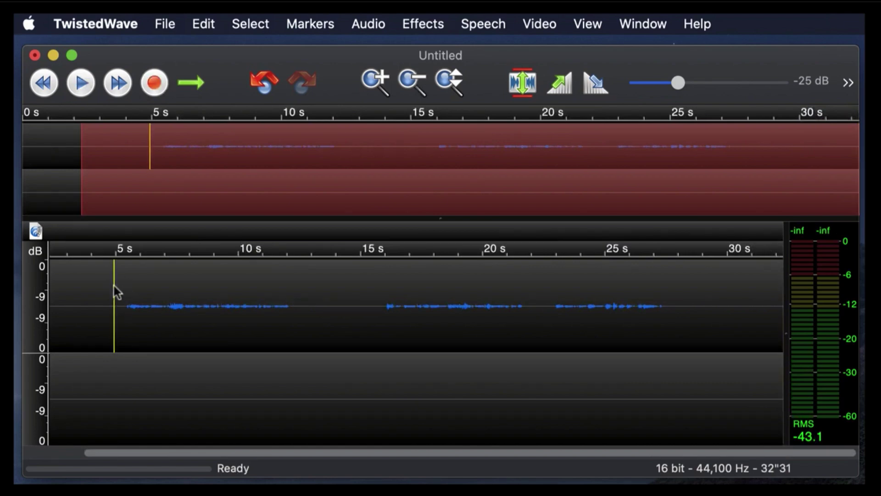
mouse_move(115, 289)
left_mouse_down()
mouse_move(126, 291)
mouse_move(117, 287)
left_mouse_up()
left_click(126, 288)
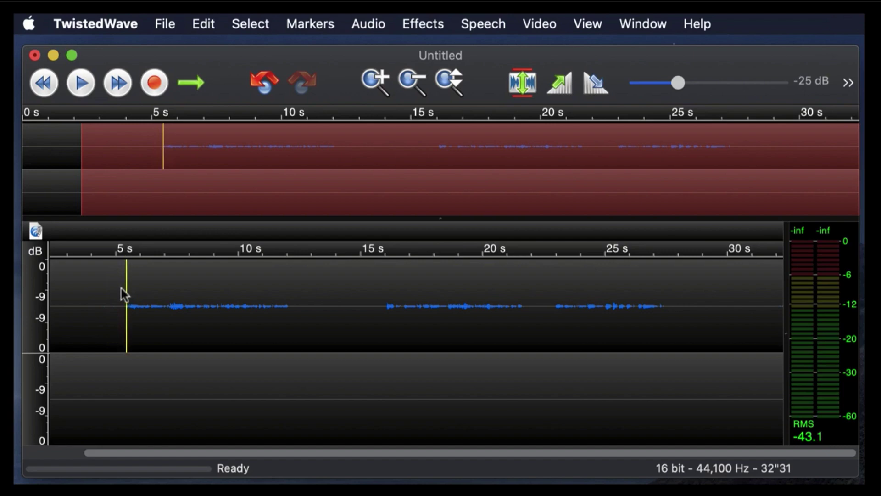
left_click(82, 84)
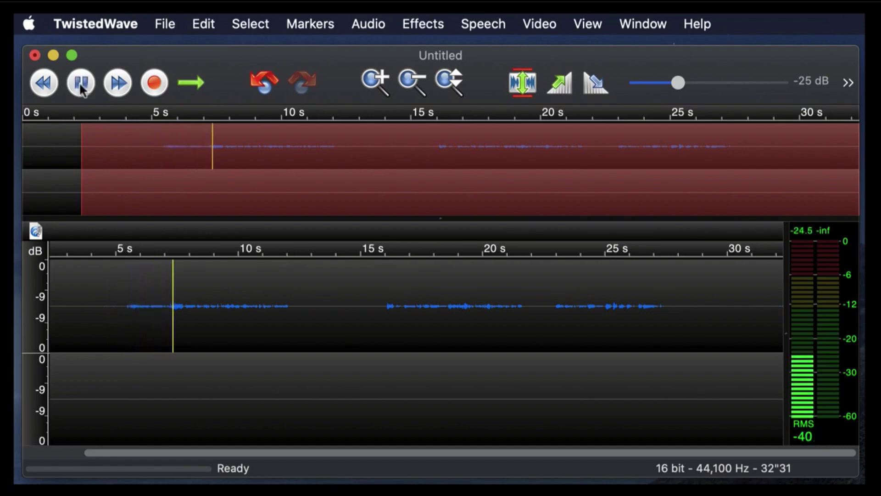
left_click(82, 83)
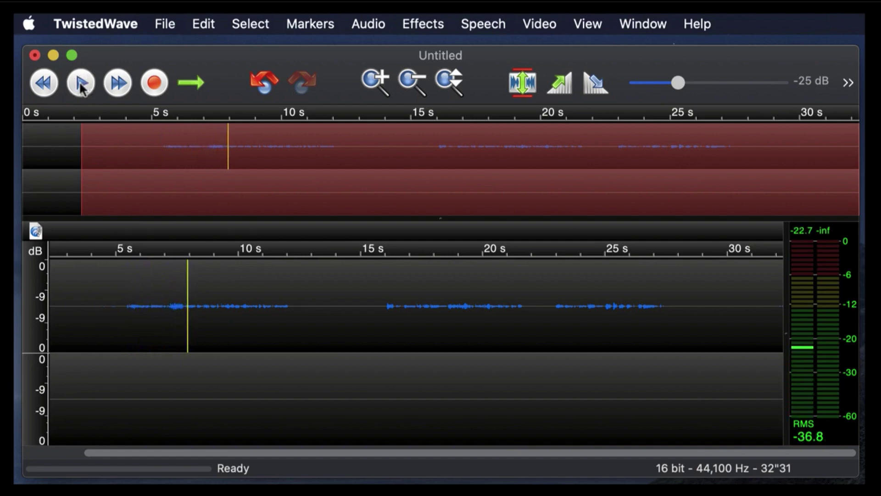
Normalize the recording to a level of 0 dB based on Peak Value.
left_click(525, 87)
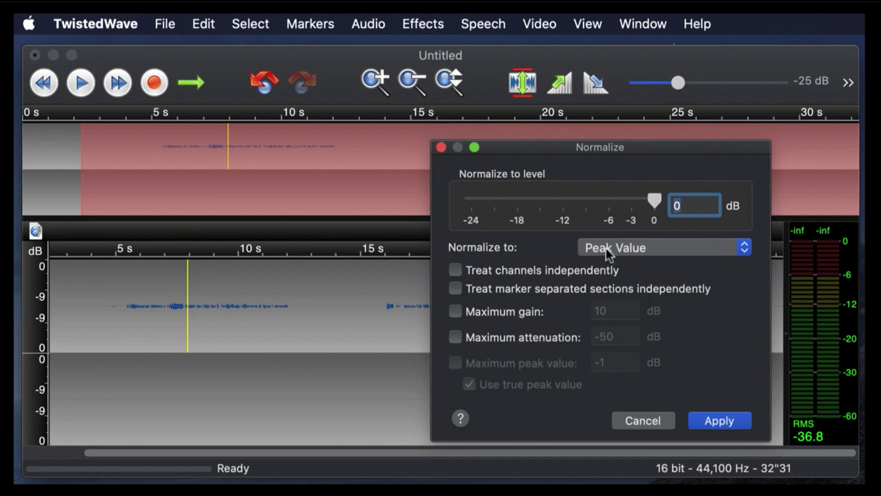
left_click(608, 251)
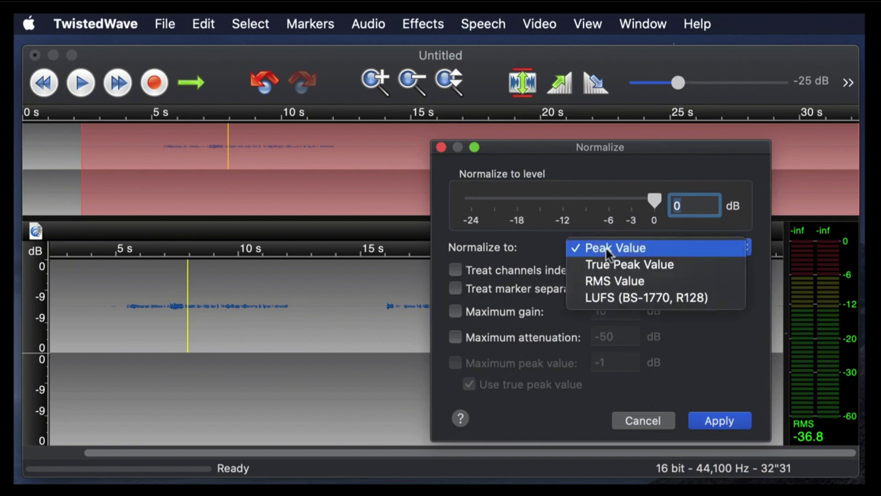
left_click(603, 155)
left_click(720, 420)
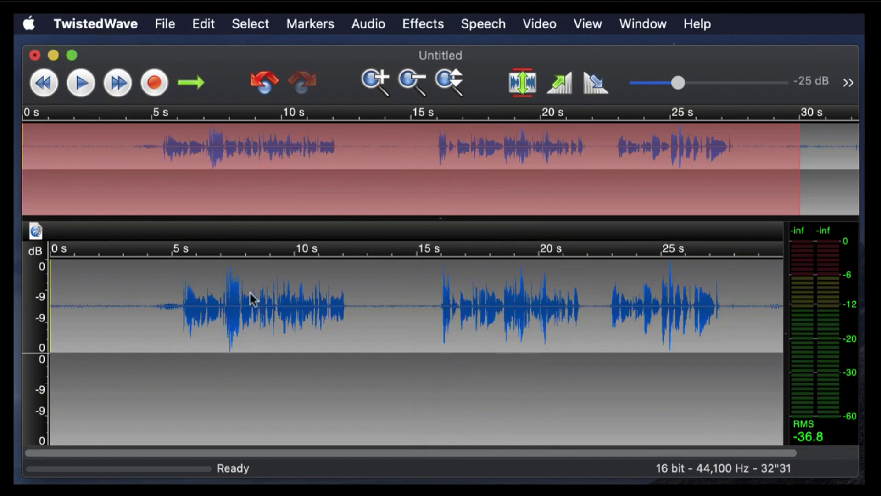
Play back a few seconds of the normalized recording from about 5 s.
left_click(176, 301)
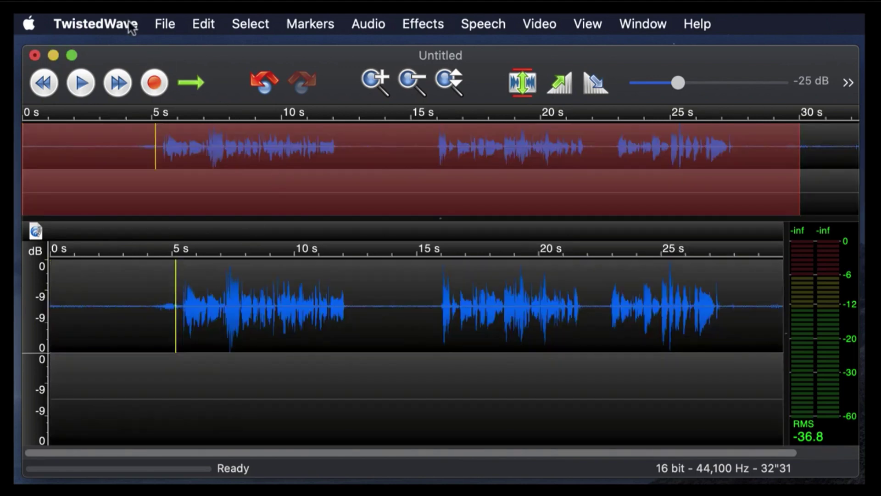
left_click(79, 86)
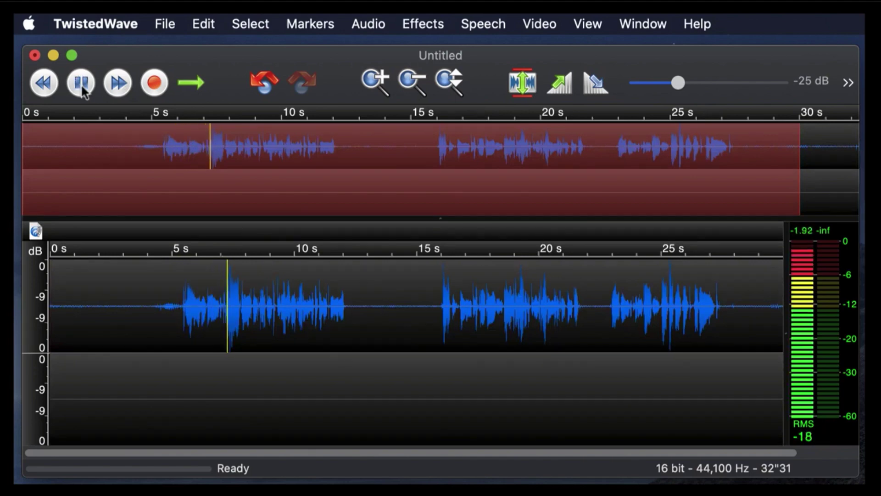
left_click(82, 86)
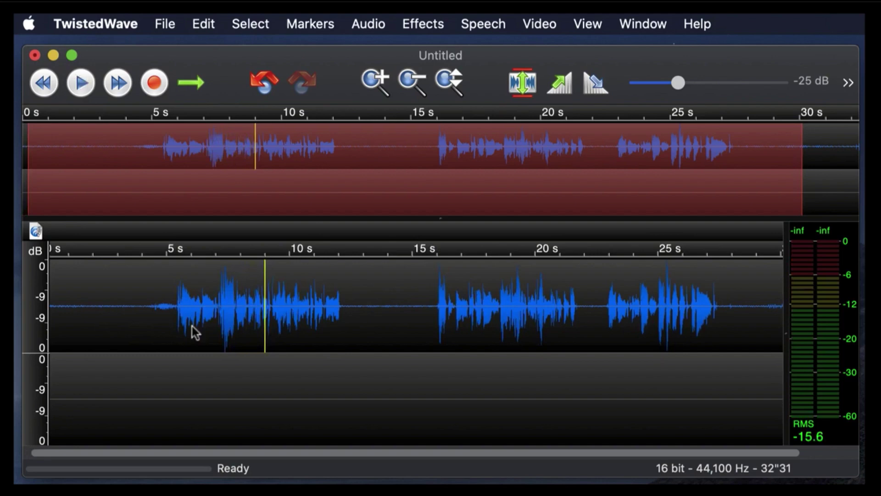
Delete the silent opening of the recording, from the start to about 5 s.
scroll(321, 300, "right", 1)
scroll(324, 298, "down", 2)
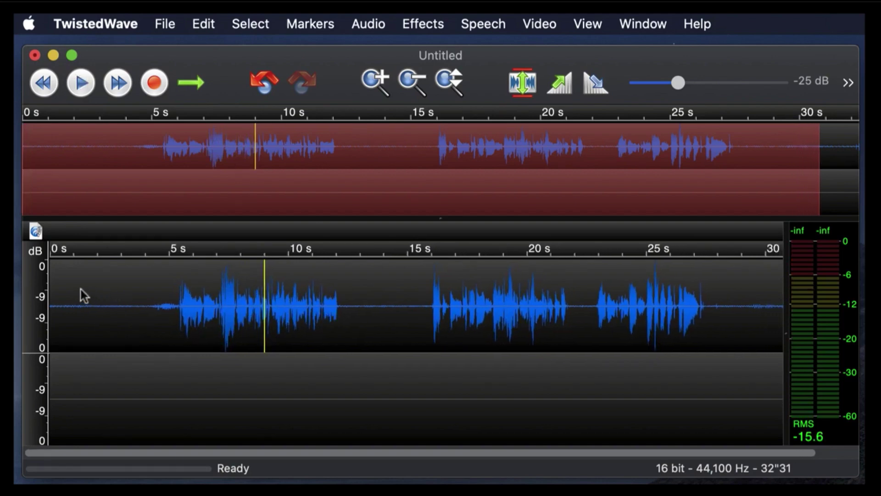
left_click(64, 290)
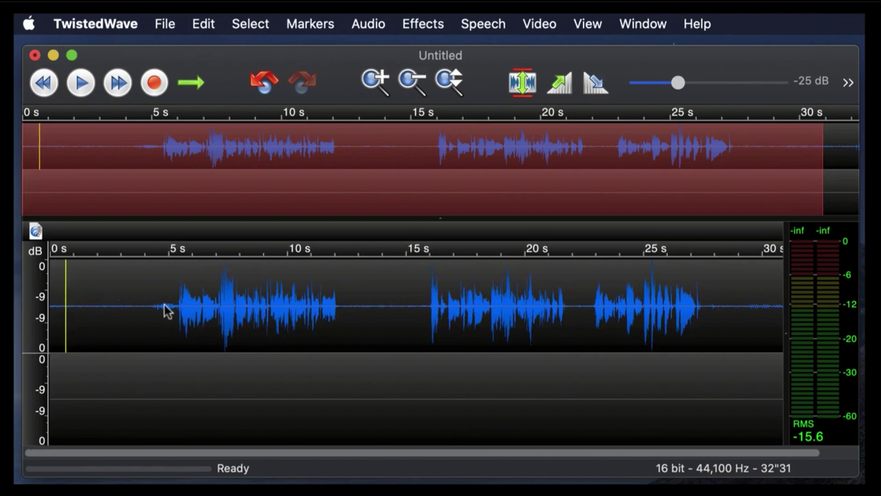
scroll(417, 315, "down", 1)
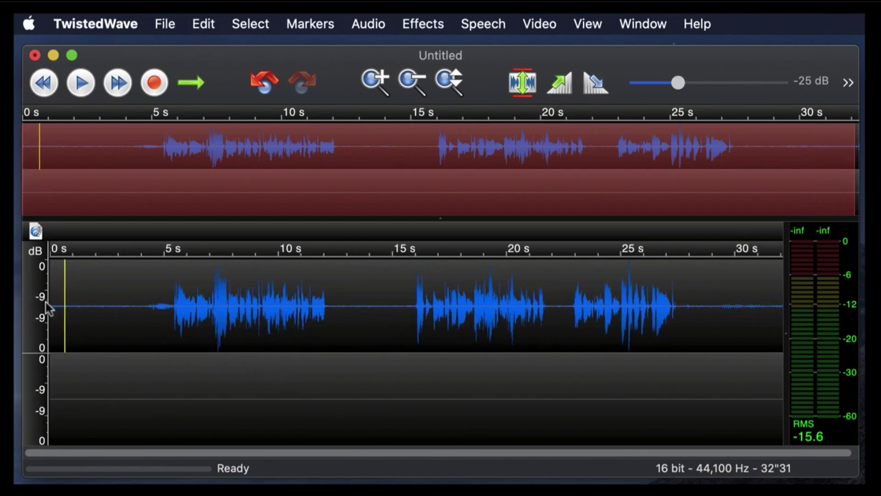
left_click_drag(66, 314, 165, 319)
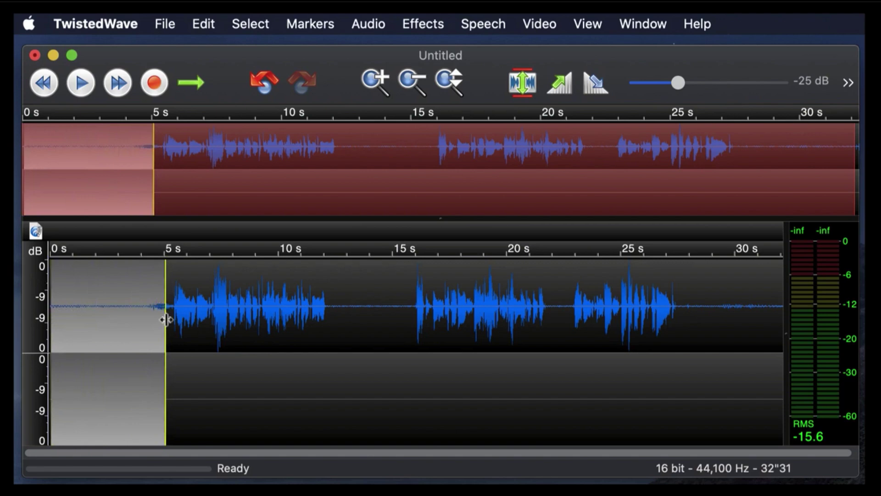
key("Delete")
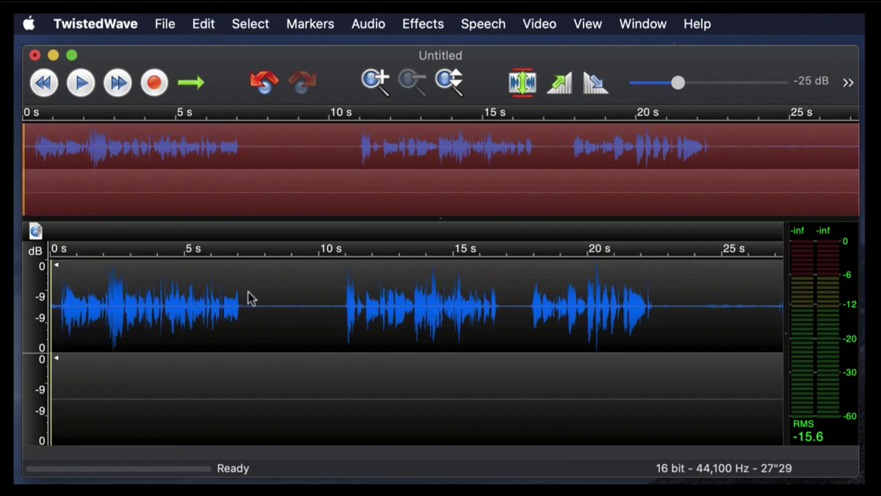
Delete the silent gap between the first and second phrases, from about 7 s to 10.5 s.
left_click(252, 294)
left_click_drag(244, 296, 339, 299)
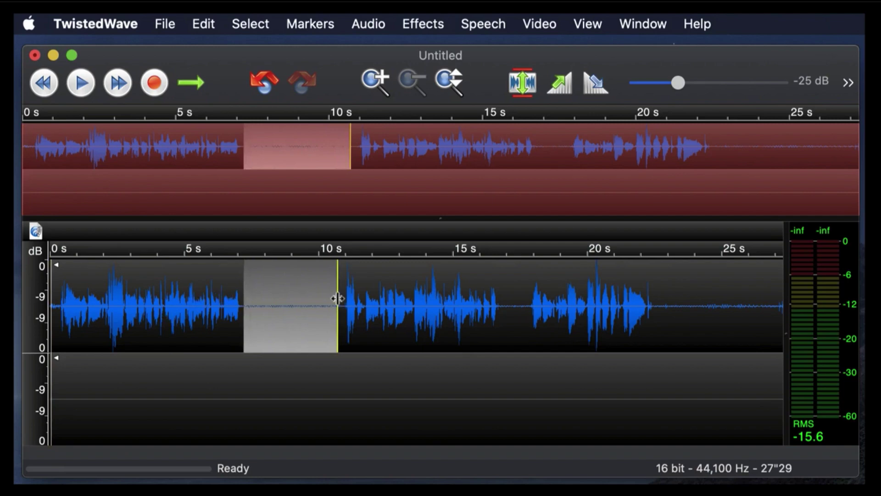
key("Delete")
Delete the trailing noise after the last phrase, from about 19 s to the end.
left_click(414, 305)
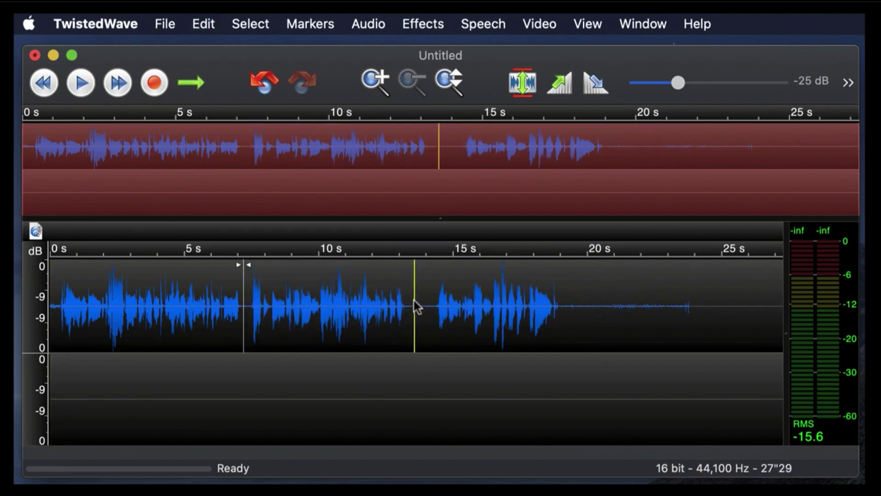
left_click(575, 301)
left_click_drag(563, 302, 684, 309)
key("shift+End")
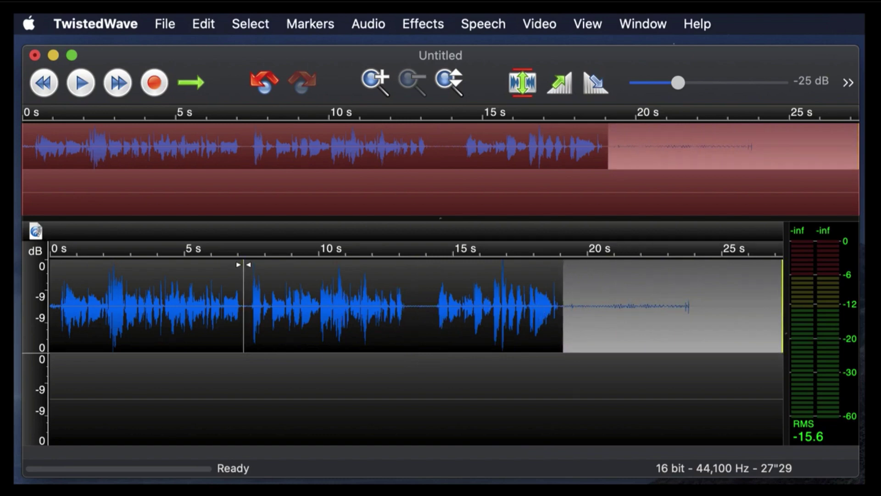
key("BackSpace")
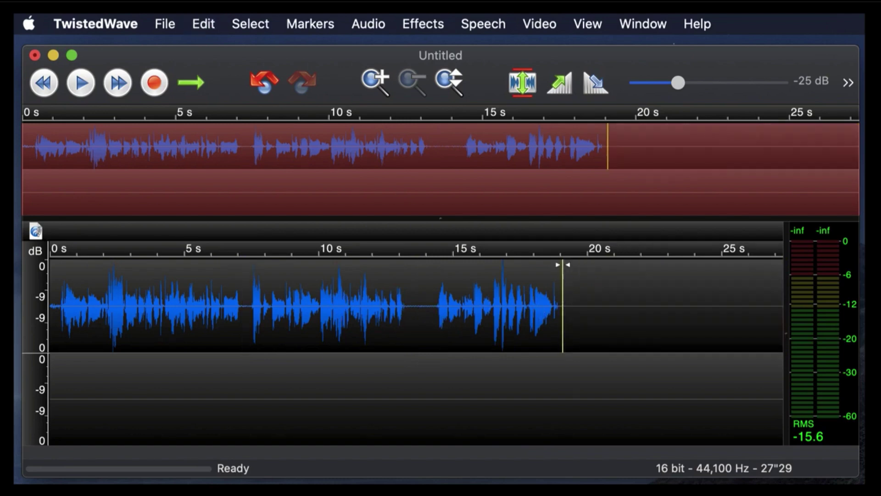
Play the trimmed recording from the beginning through the first edit point, and pause in the second phrase.
left_click(52, 281)
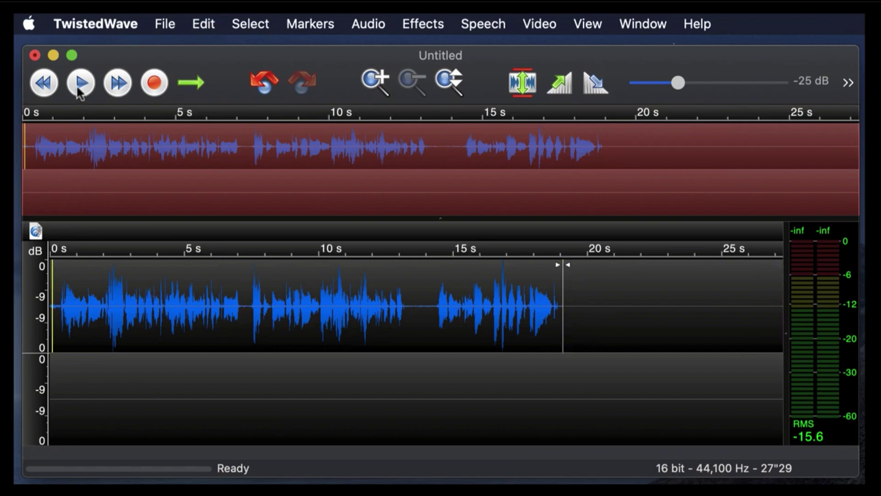
left_click(81, 85)
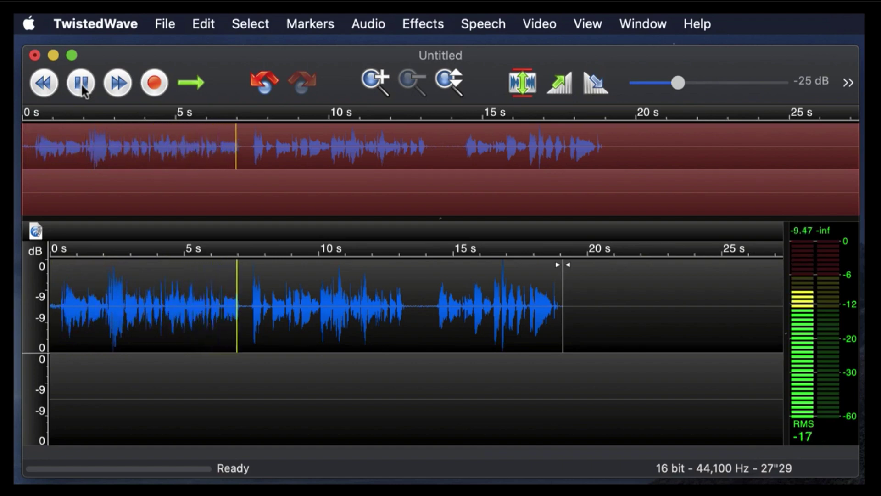
left_click(81, 85)
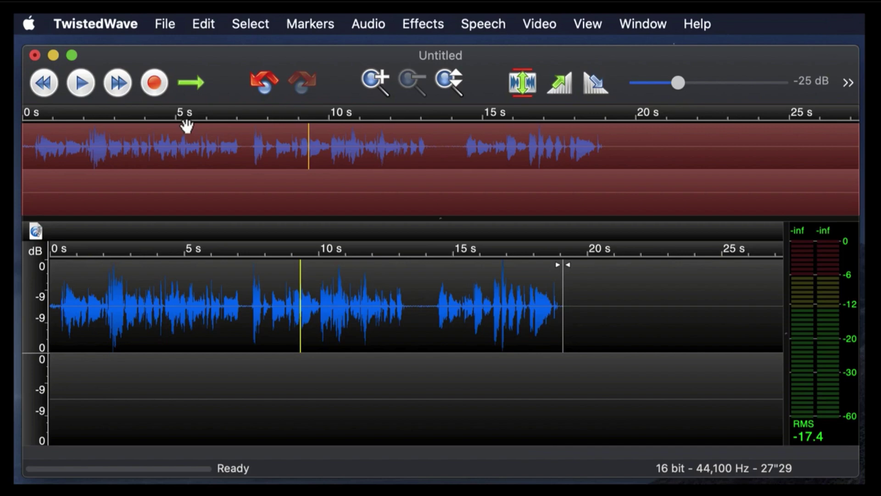
Undo the three manual silence deletions and clear the selection.
key("super+z")
key("super+z")
key("super+z")
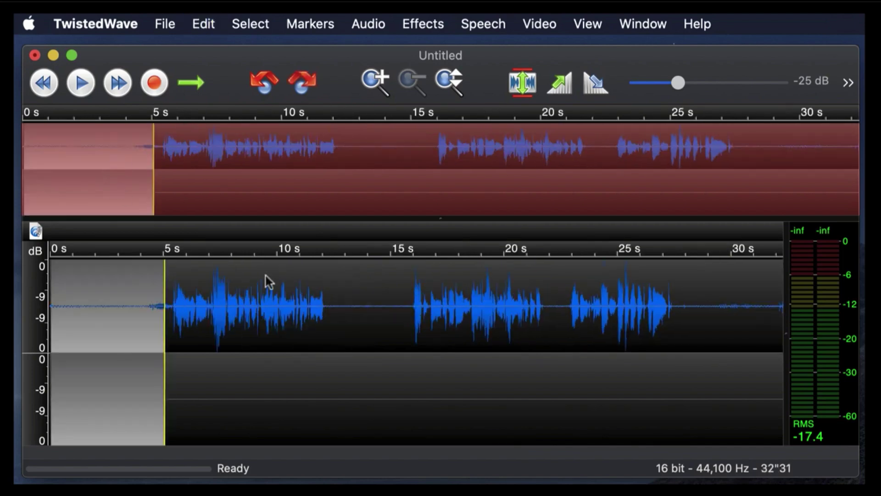
left_click(279, 292)
left_click(71, 290)
left_click(68, 294)
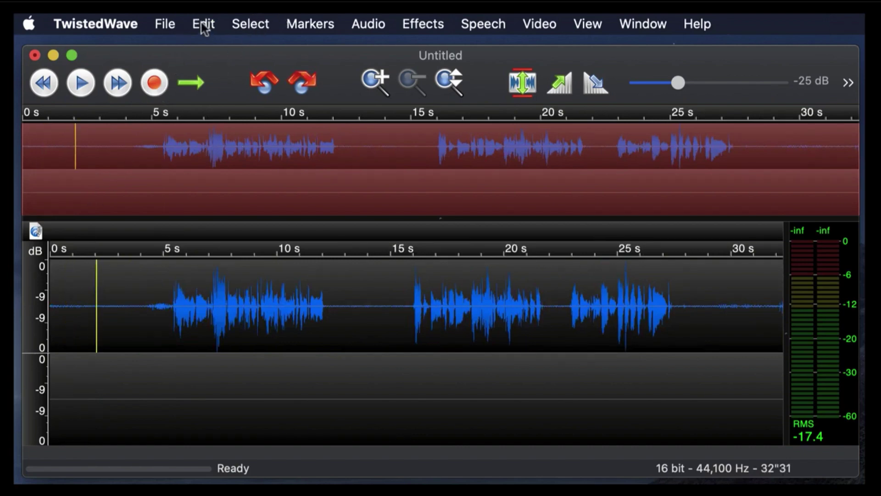
Detect the silences across the whole recording in simple mode, and apply Delete Silences and Mark.
left_click(248, 28)
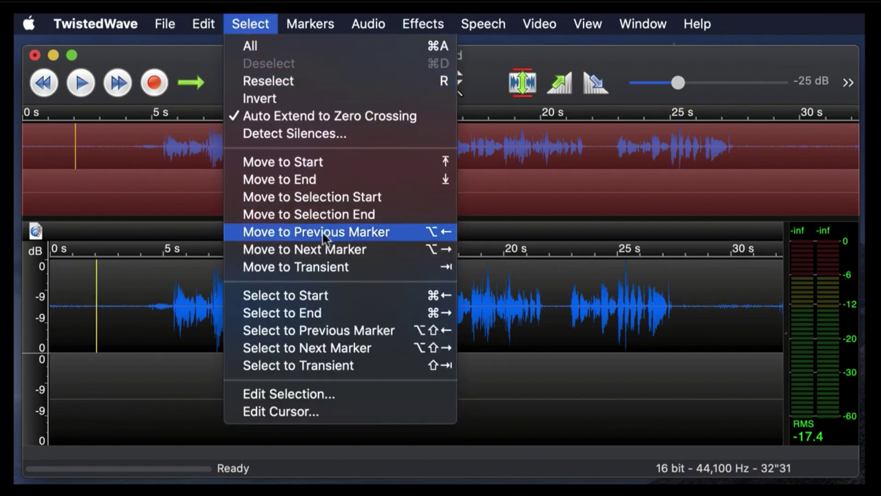
left_click(292, 134)
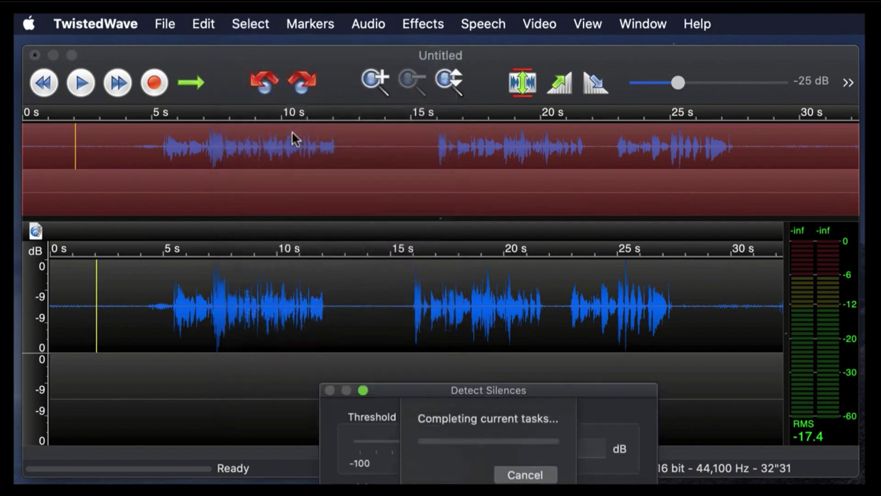
left_click_drag(543, 387, 500, 23)
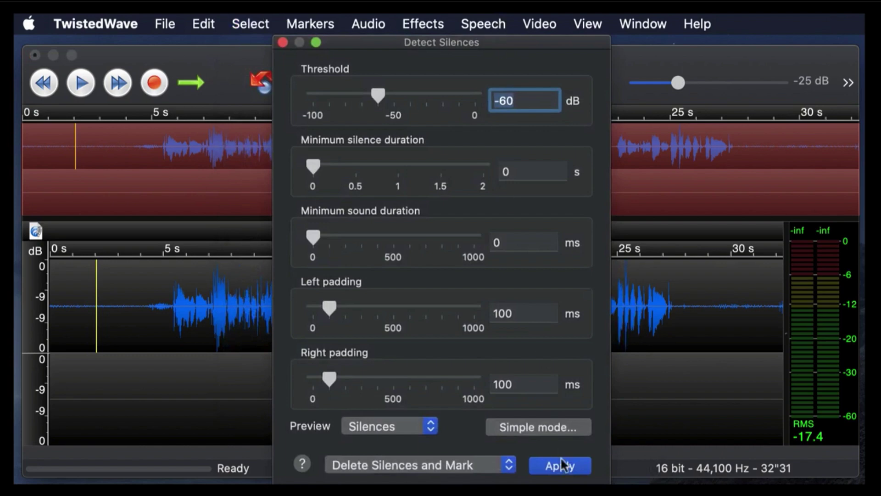
left_click(537, 431)
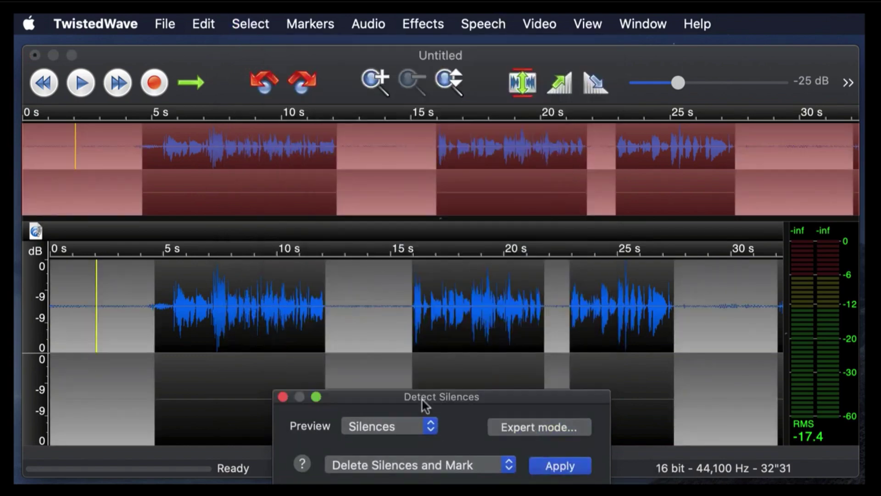
left_click_drag(422, 399, 645, 393)
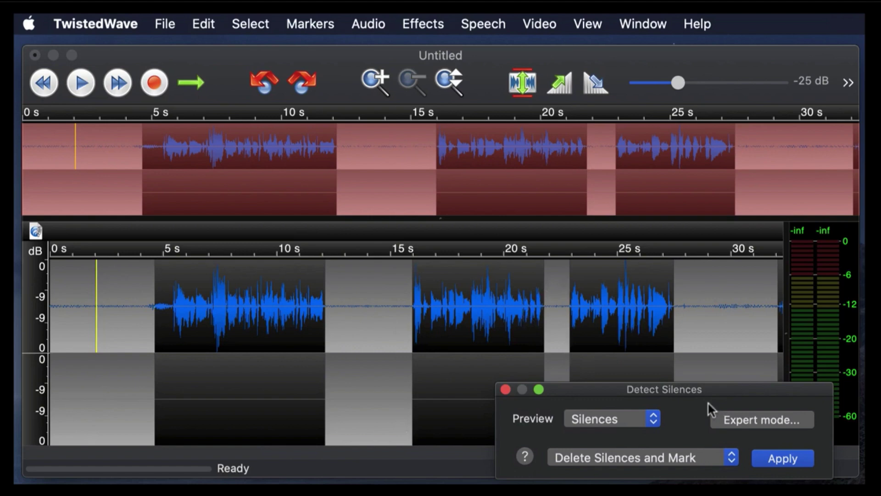
left_click(786, 459)
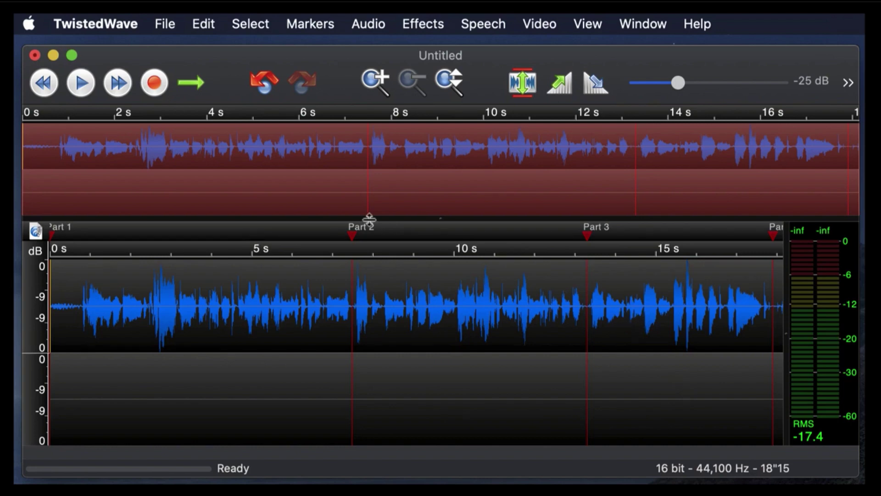
Undo the automatic silence deletion and its part markers.
left_click(358, 230)
key("super+z")
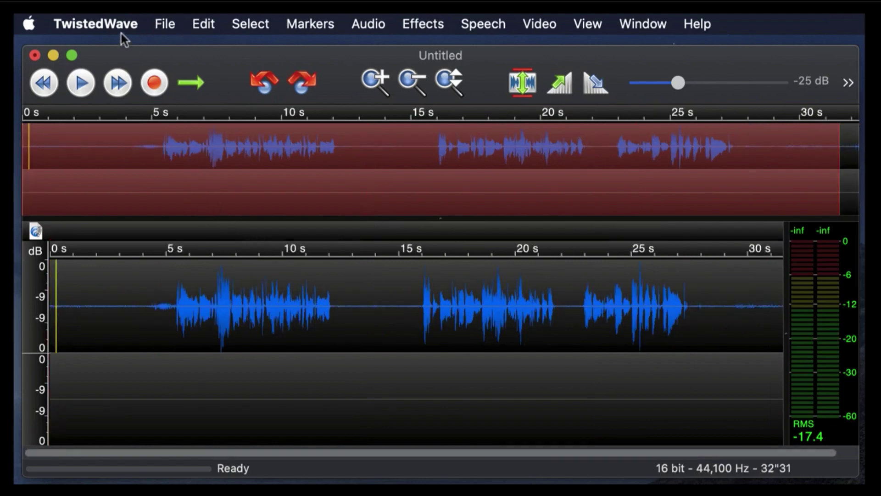
Open Detect Silences in expert mode and set the threshold to about -46.35 dB.
left_click(250, 24)
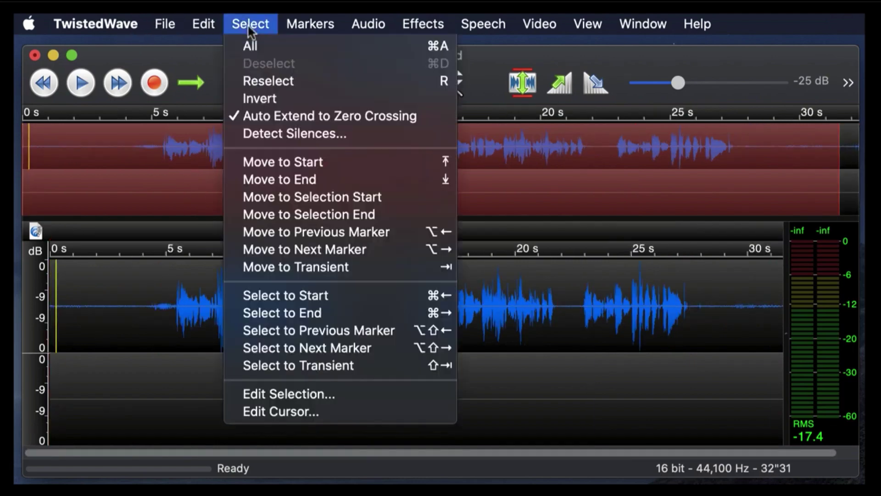
left_click(277, 134)
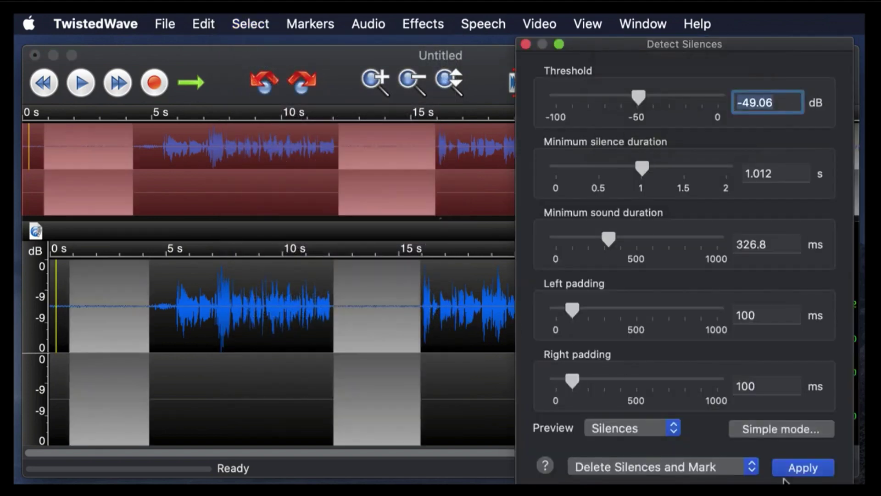
left_click(782, 431)
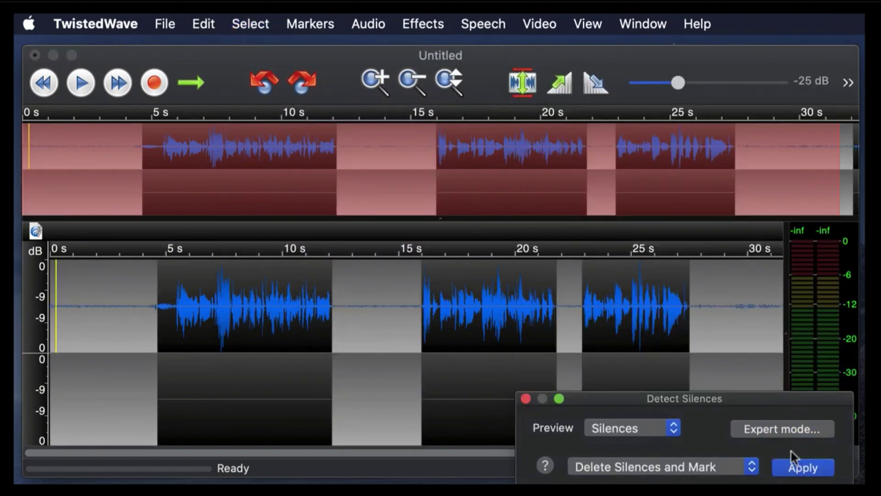
left_click(791, 432)
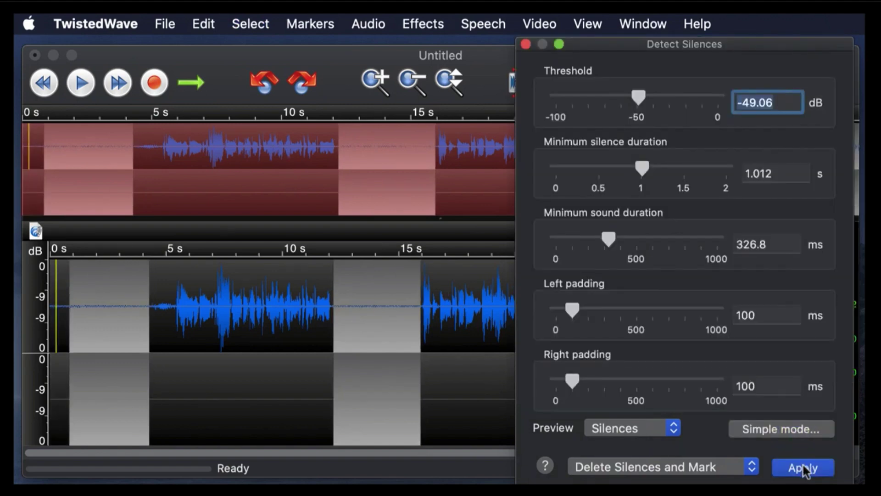
left_click_drag(622, 41, 616, 40)
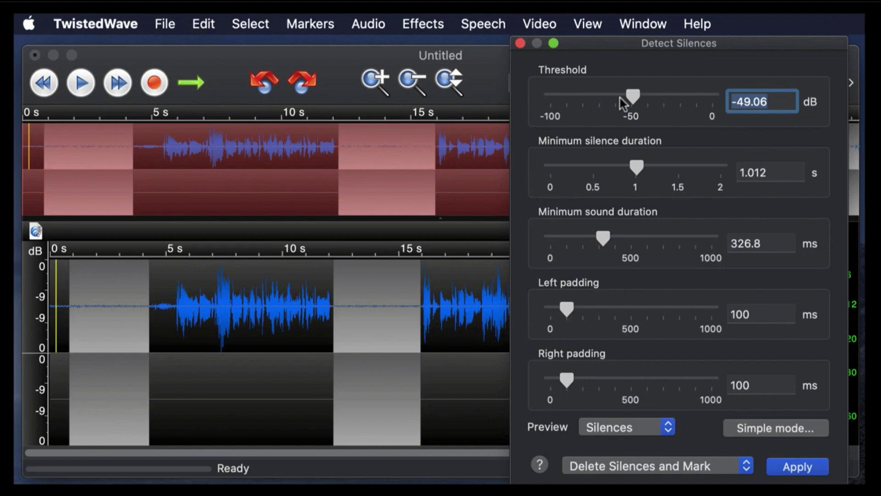
left_click(650, 94)
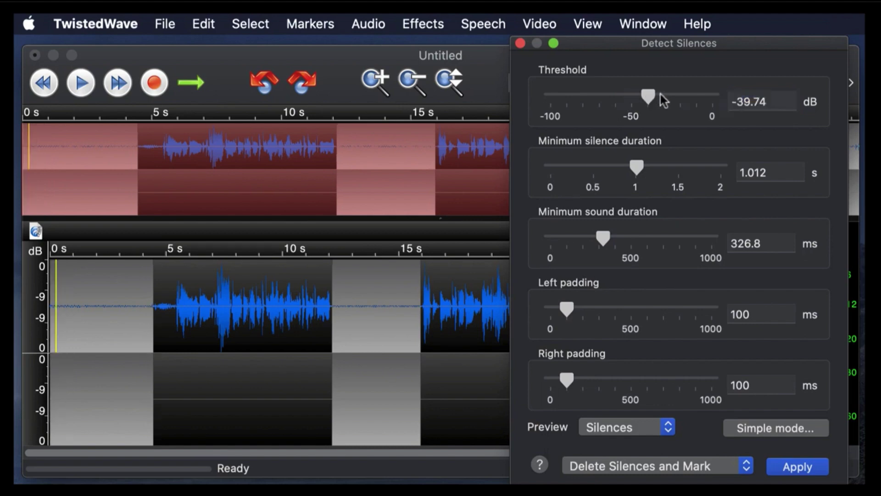
left_click(583, 96)
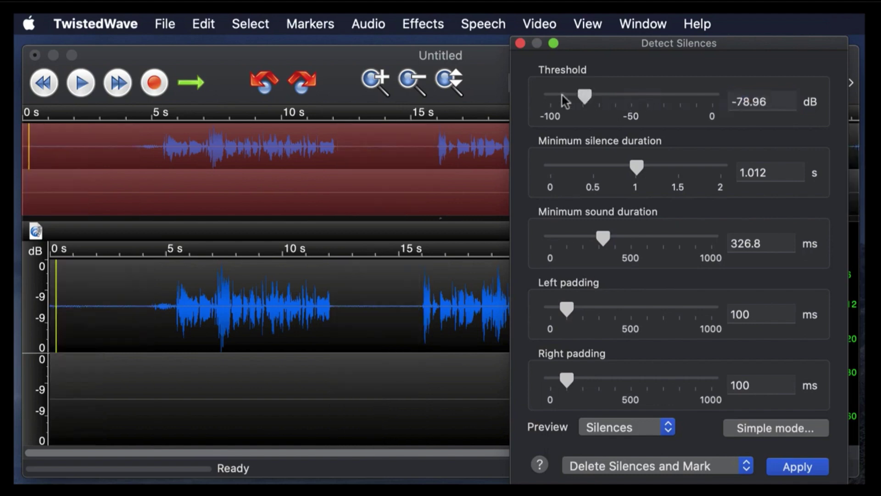
left_click(602, 94)
left_click(624, 95)
left_click(636, 95)
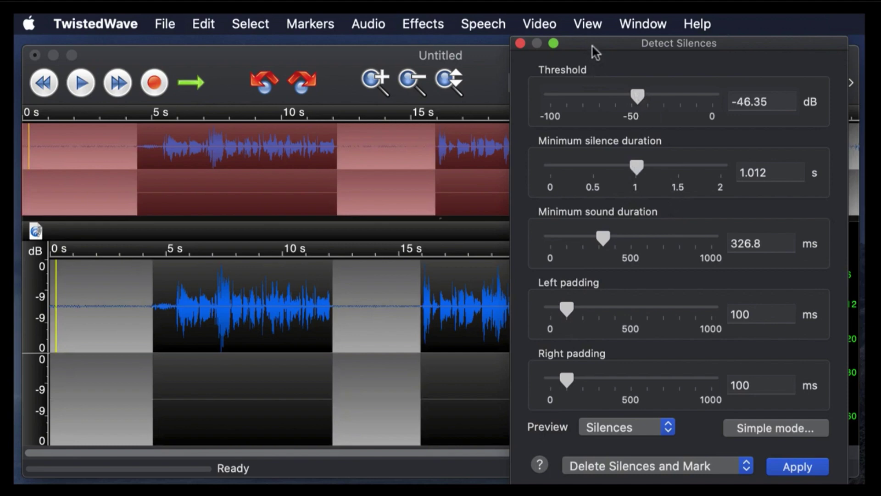
Set the minimum silence duration to about 1.459 s and apply Delete Silences and Mark.
left_click_drag(592, 46, 123, 63)
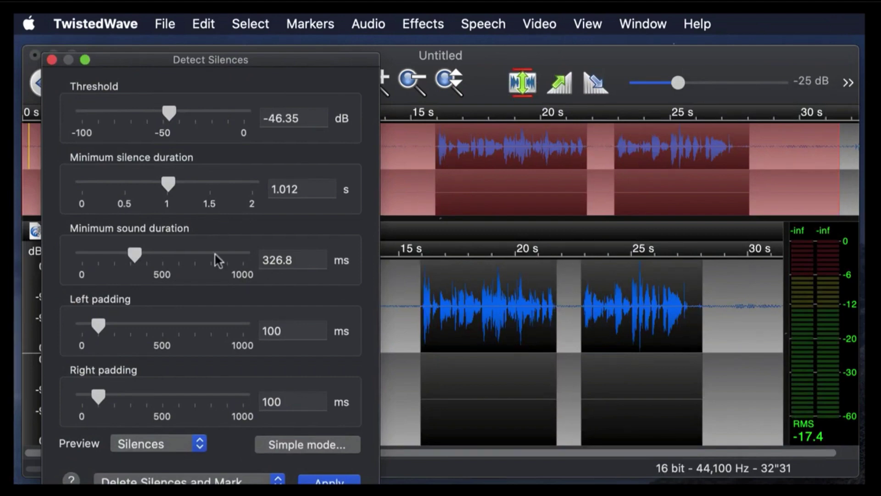
left_click(206, 183)
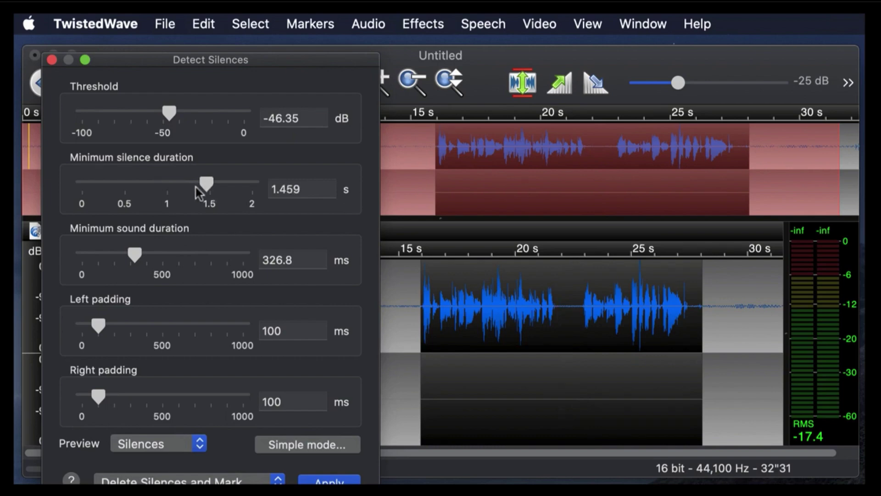
left_click_drag(154, 67, 424, 49)
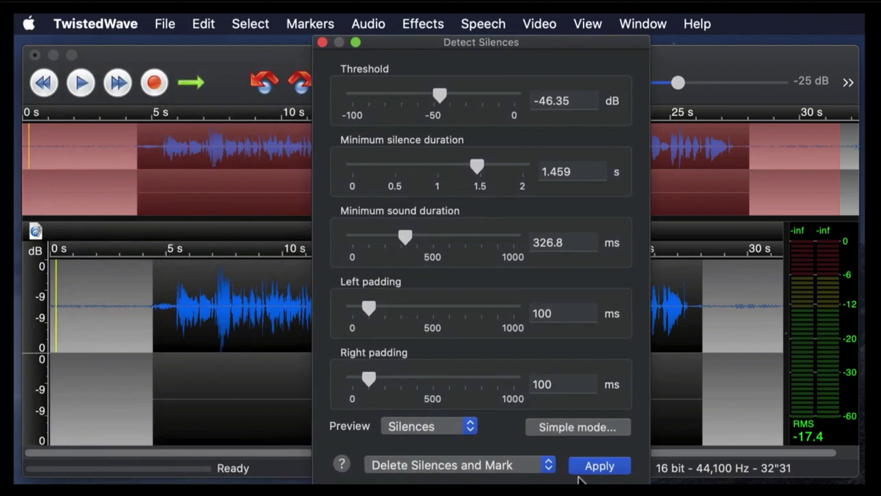
left_click(604, 472)
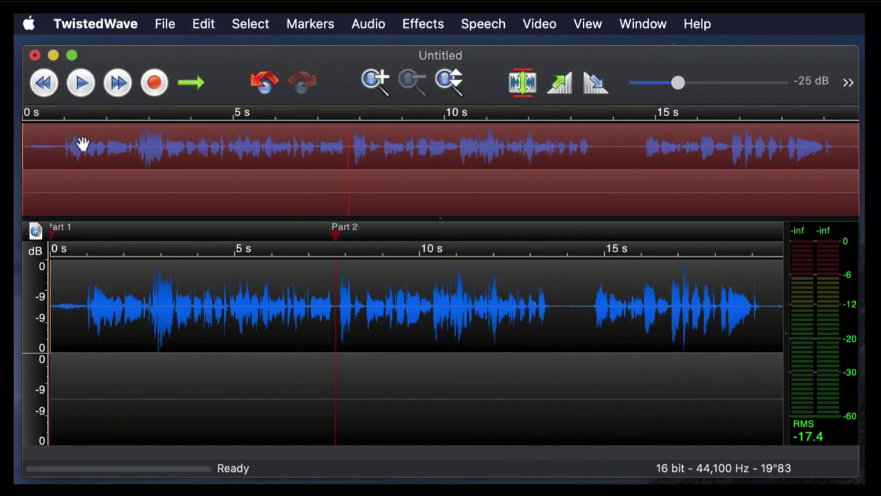
left_click(299, 137)
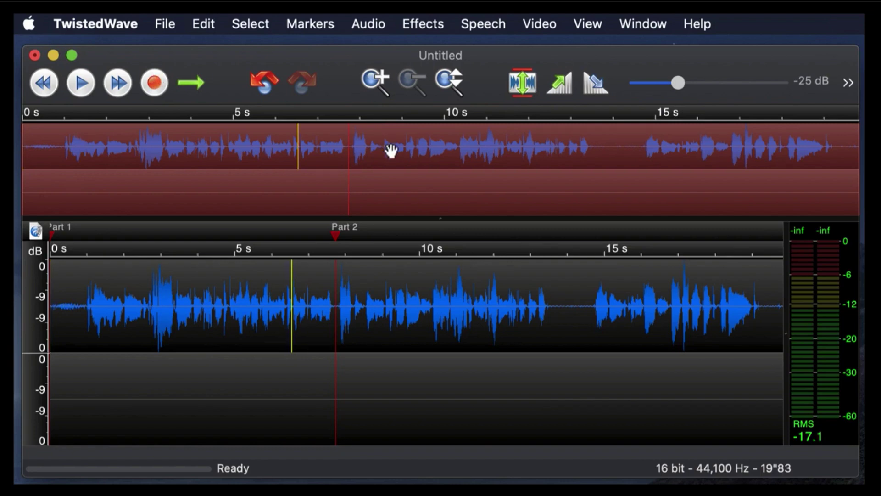
scroll(578, 175, "up", 1)
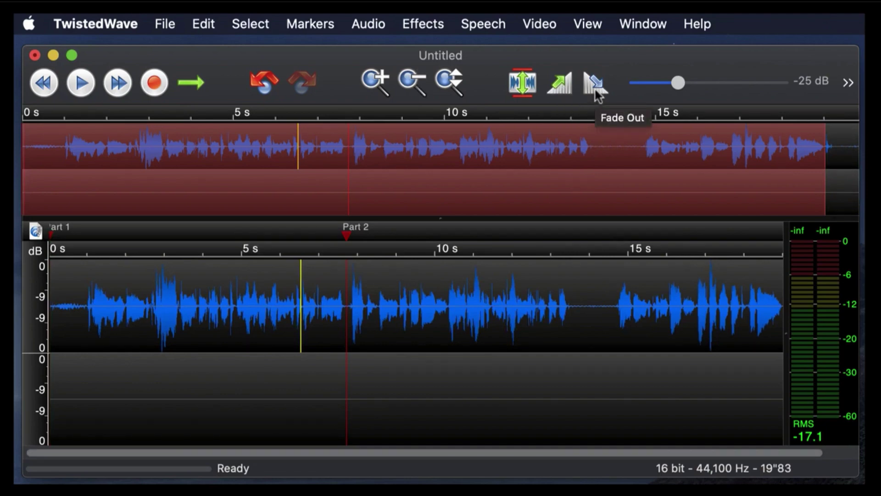
left_click(423, 28)
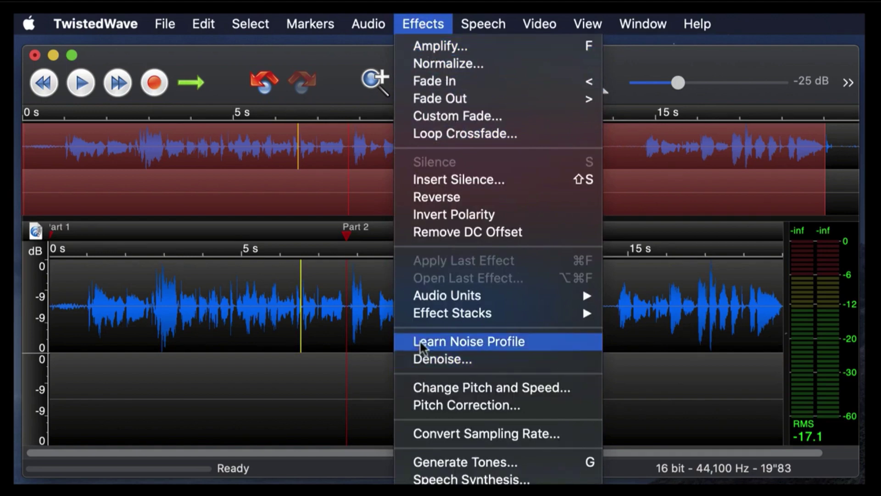
mouse_move(368, 25)
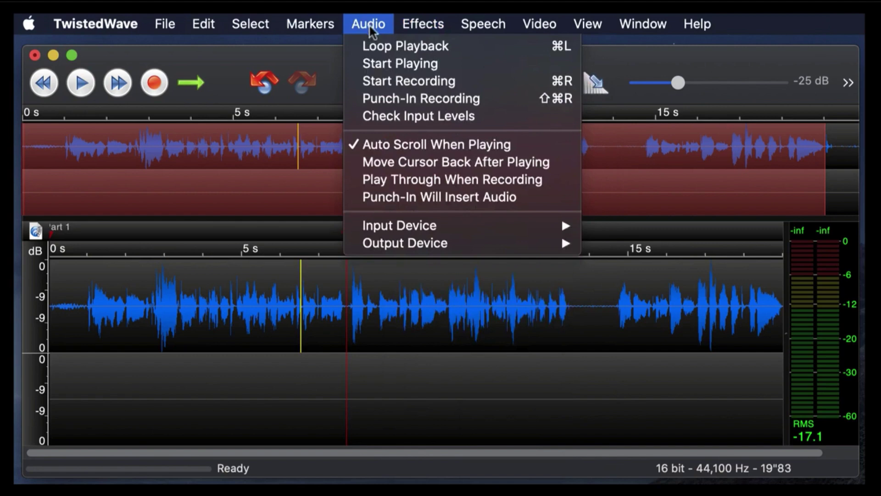
mouse_move(502, 27)
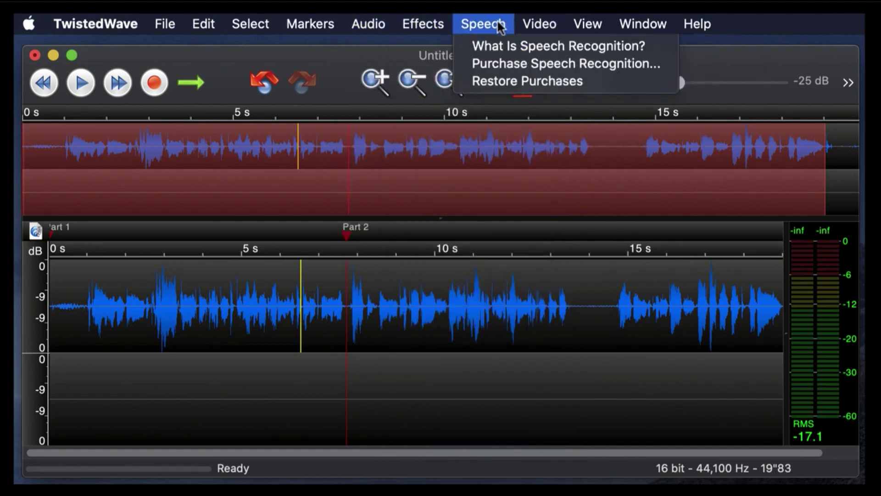
mouse_move(548, 30)
left_click(324, 318)
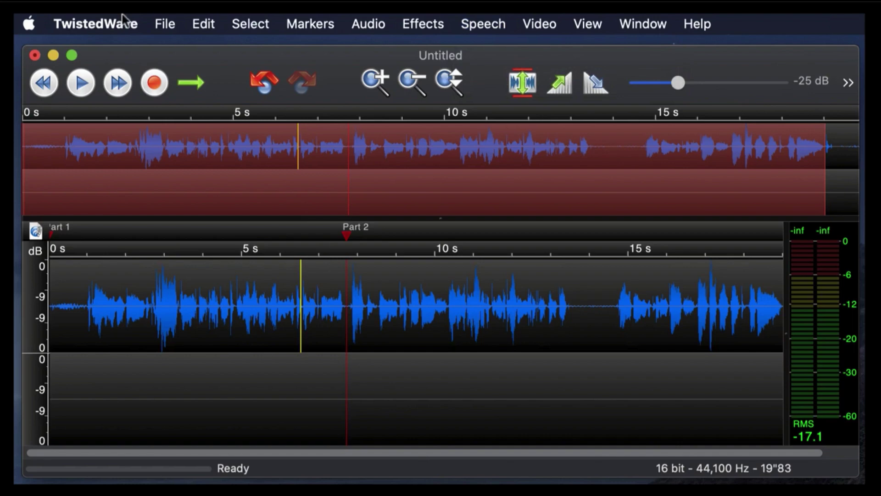
Save the recording to the Desktop as a 16-bit WAVE Audio file named Testing.
left_click(161, 24)
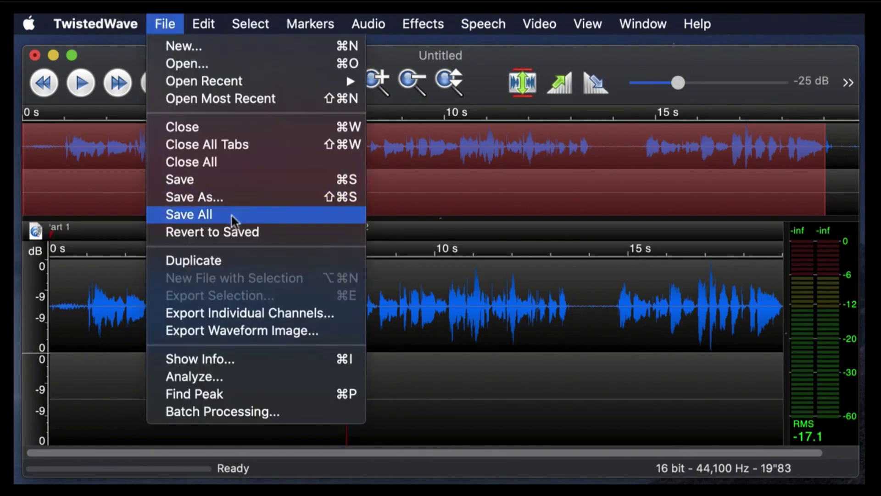
left_click(213, 198)
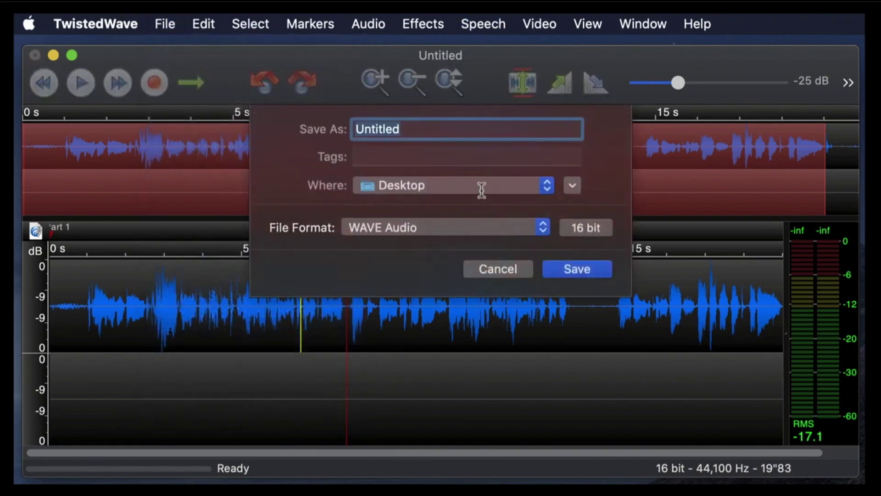
type("TEsting")
key("BackSpace")
key("BackSpace")
key("BackSpace")
key("BackSpace")
key("BackSpace")
key("BackSpace")
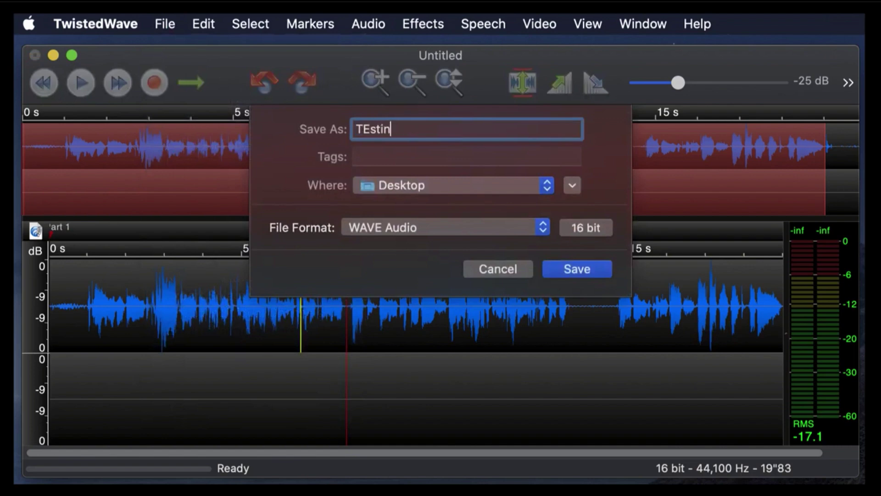
type("esting")
key("Return")
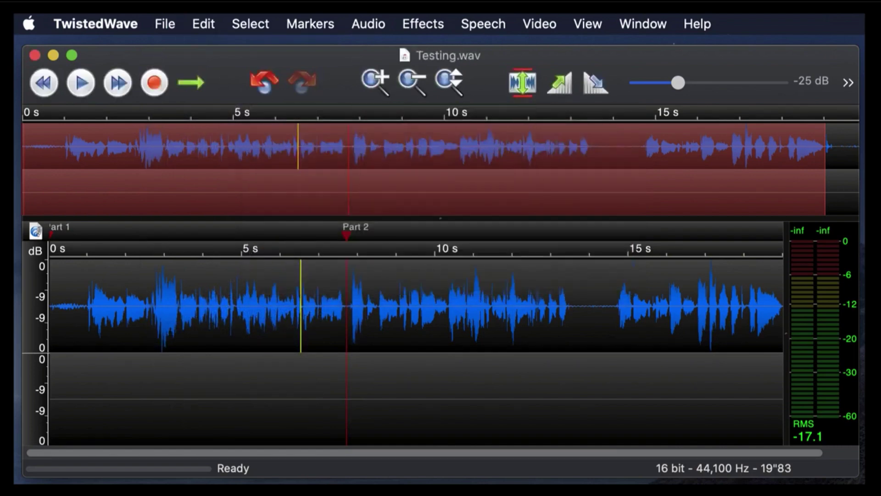
Play the saved recording from about 0.8 s, just before the first phrase, and pause shortly after the Part 2 marker.
left_click(82, 280)
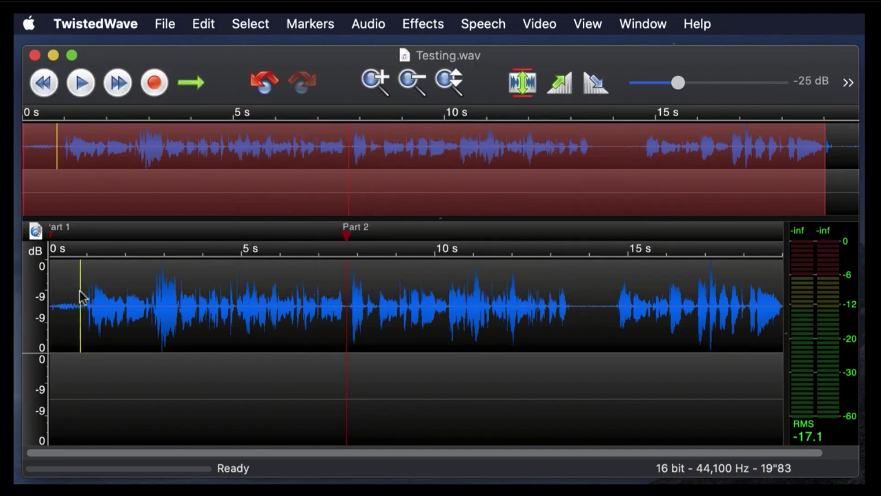
left_click(81, 84)
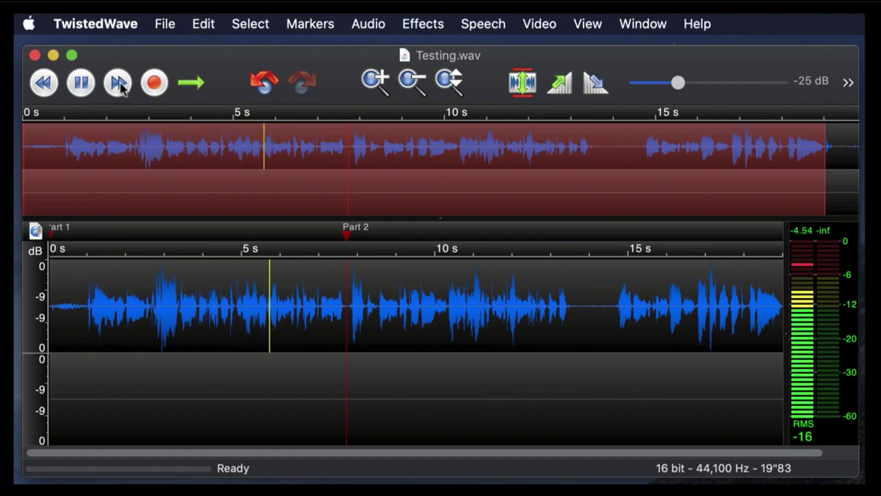
left_click(87, 94)
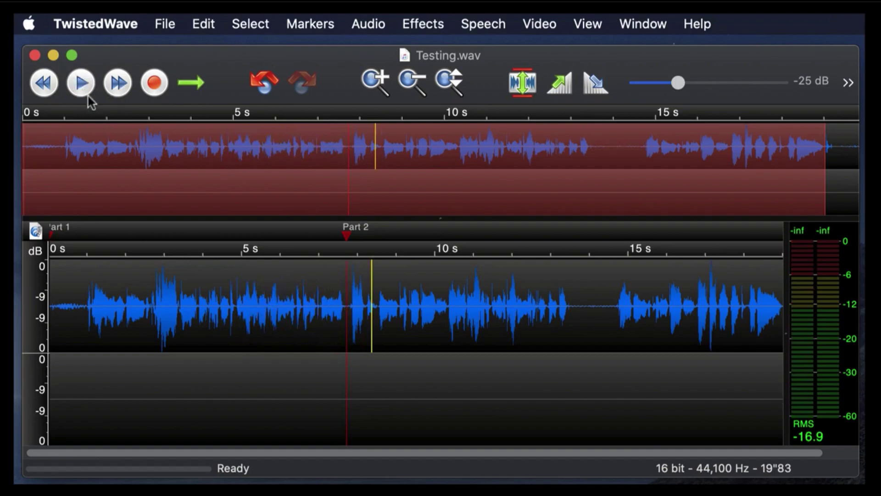